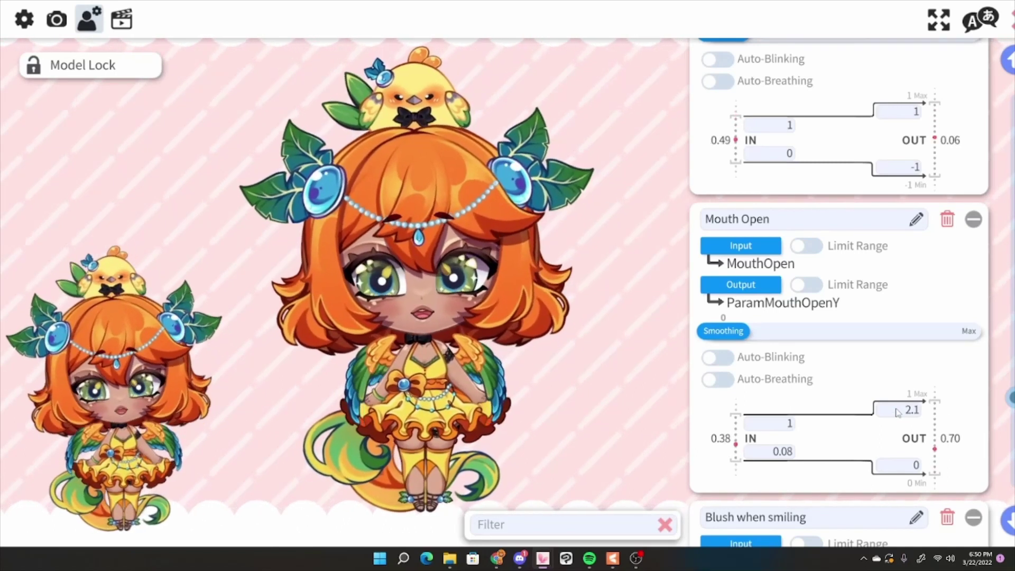
- Try a Mouth Open output maximum of 3.5, then reselect the field to change it again
{"action": "key", "text": "BackSpace"}
{"action": "type", "text": "5"}
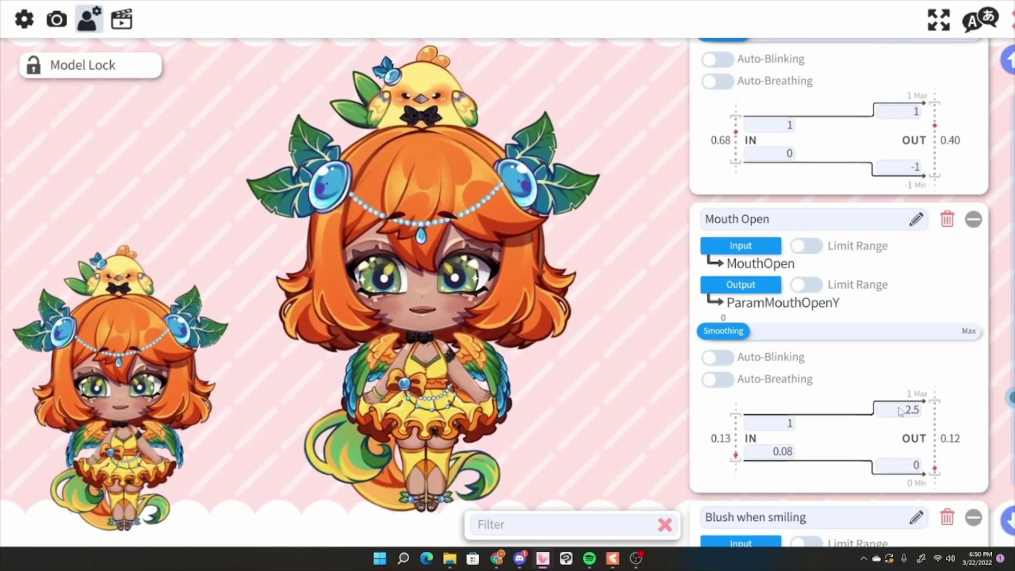
{"action": "type", "text": "3.5"}
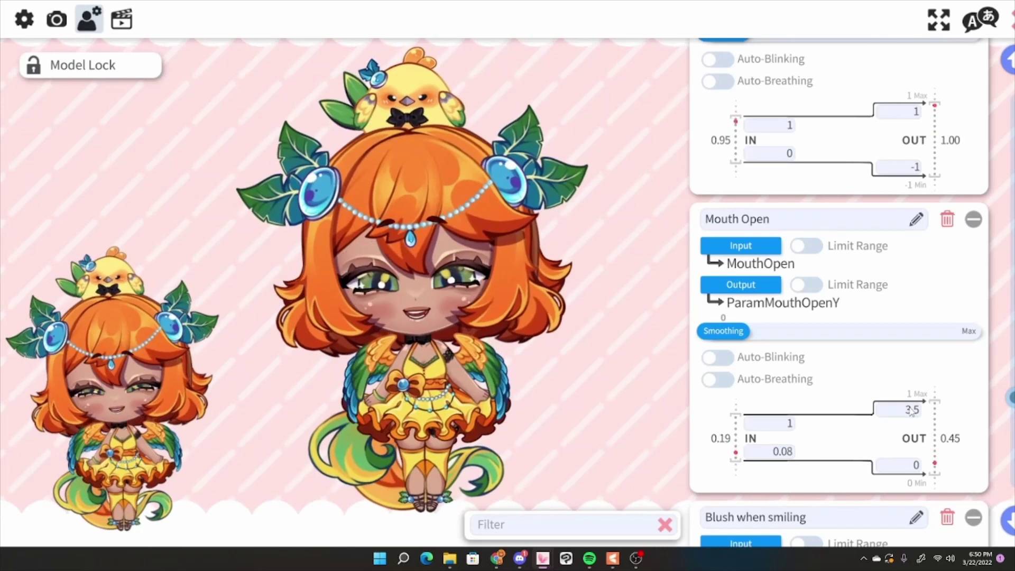
{"action": "double_click", "coordinate": [910, 412]}
- Set Mouth Open's output maximum to 2.5 and the Mouth Smile and Mouth Open upper inputs to .95
{"action": "type", "text": "2.5"}
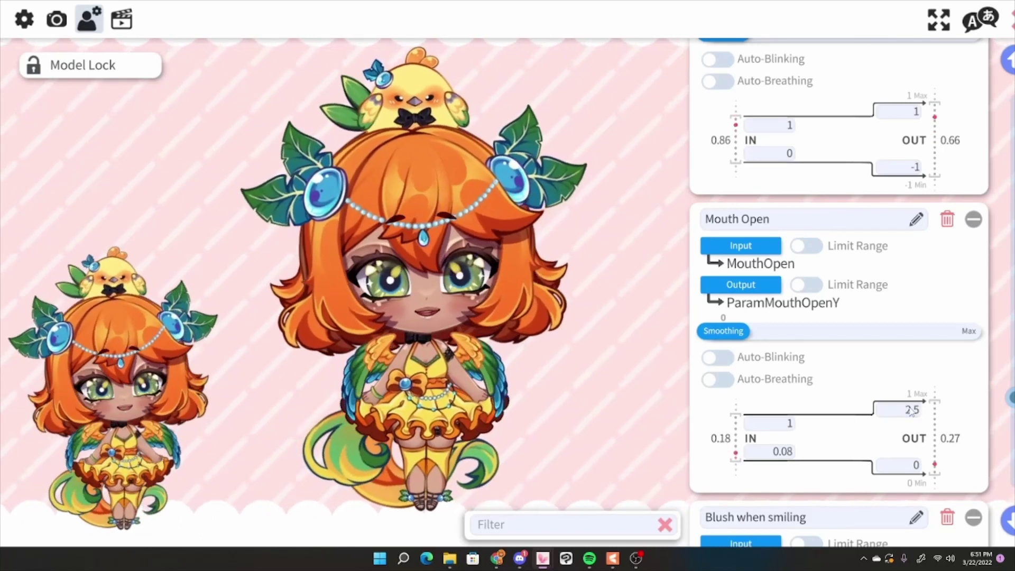
{"action": "scroll", "coordinate": [725, 168], "scroll_direction": "up", "scroll_amount": 2}
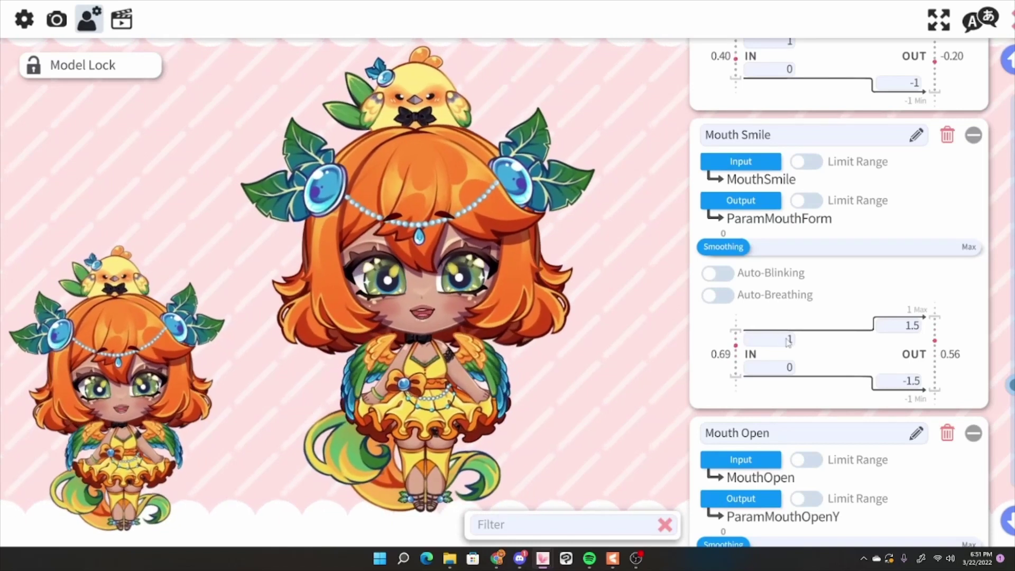
{"action": "type", "text": "5"}
{"action": "scroll", "coordinate": [784, 370], "scroll_direction": "down", "scroll_amount": 3}
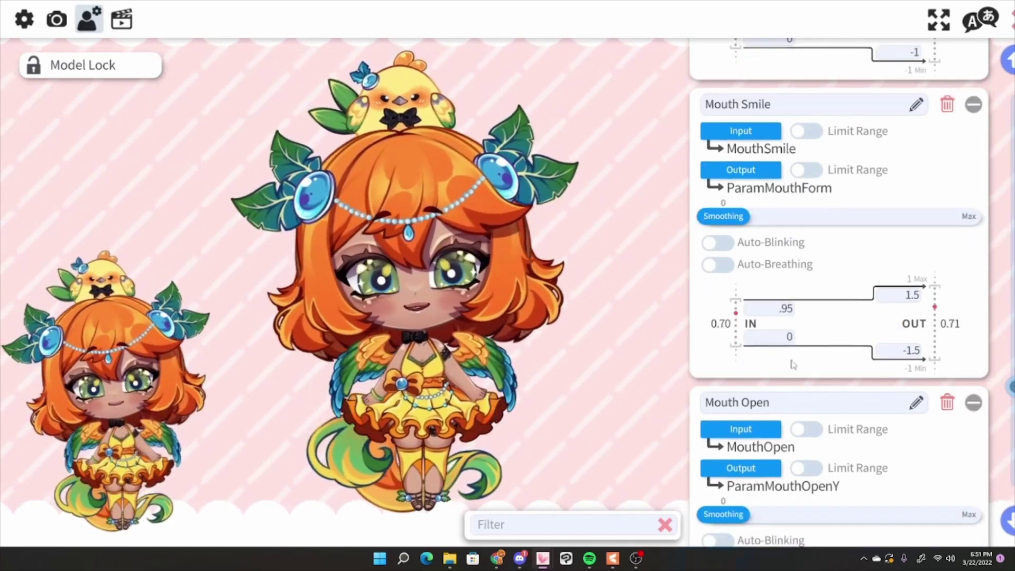
{"action": "type", "text": ".95"}
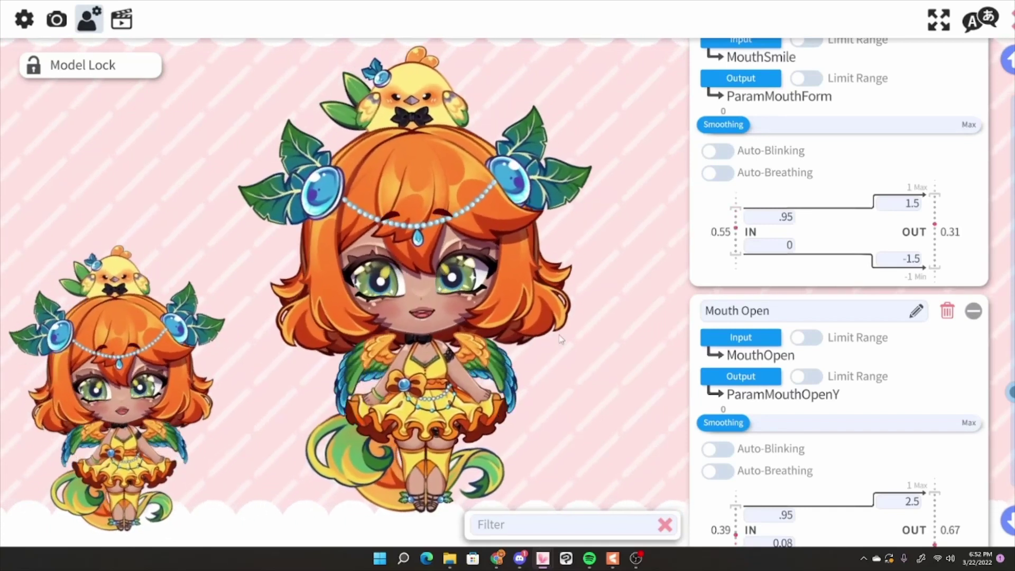
- Invert Body Rotation Z's output to a maximum of -10 and a minimum of 10
{"action": "scroll", "coordinate": [839, 290], "scroll_direction": "down", "scroll_amount": 10}
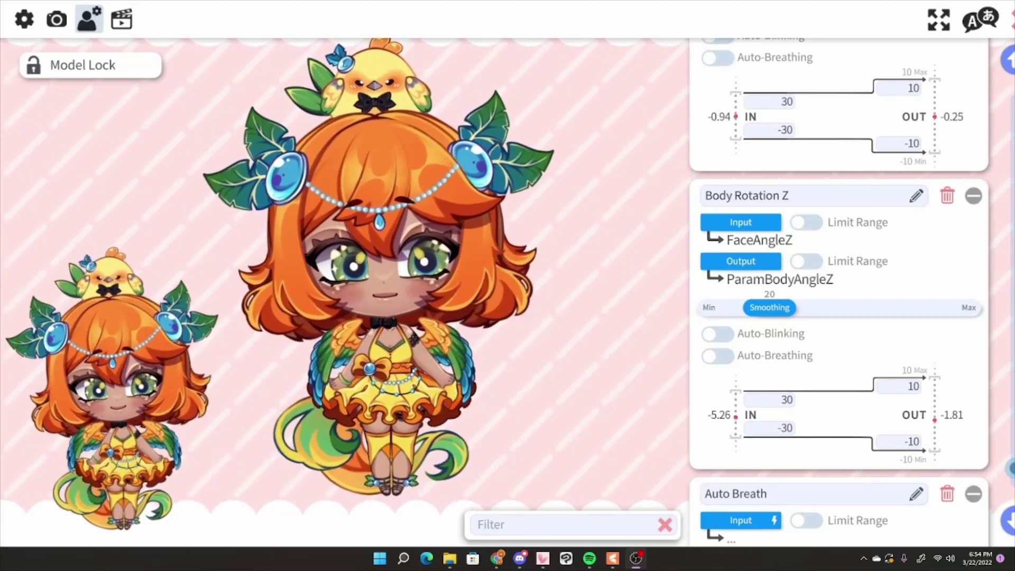
{"action": "left_click", "coordinate": [909, 389]}
{"action": "type", "text": "-"}
{"action": "left_click", "coordinate": [900, 442]}
{"action": "key", "text": "Delete"}
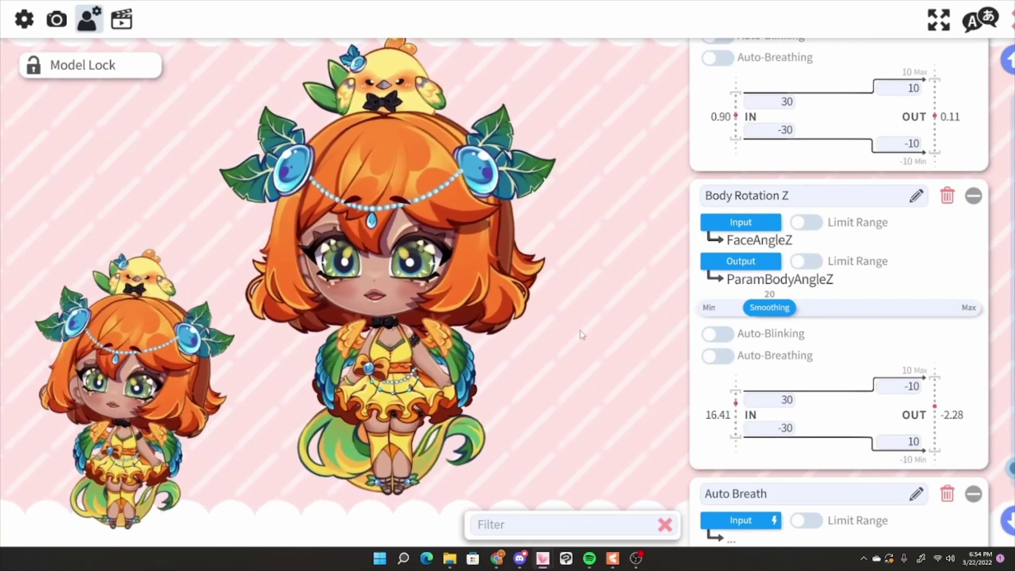
- Invert Body Rotation X's output to a maximum of -10 and a minimum of 10
{"action": "scroll", "coordinate": [912, 355], "scroll_direction": "up", "scroll_amount": 5}
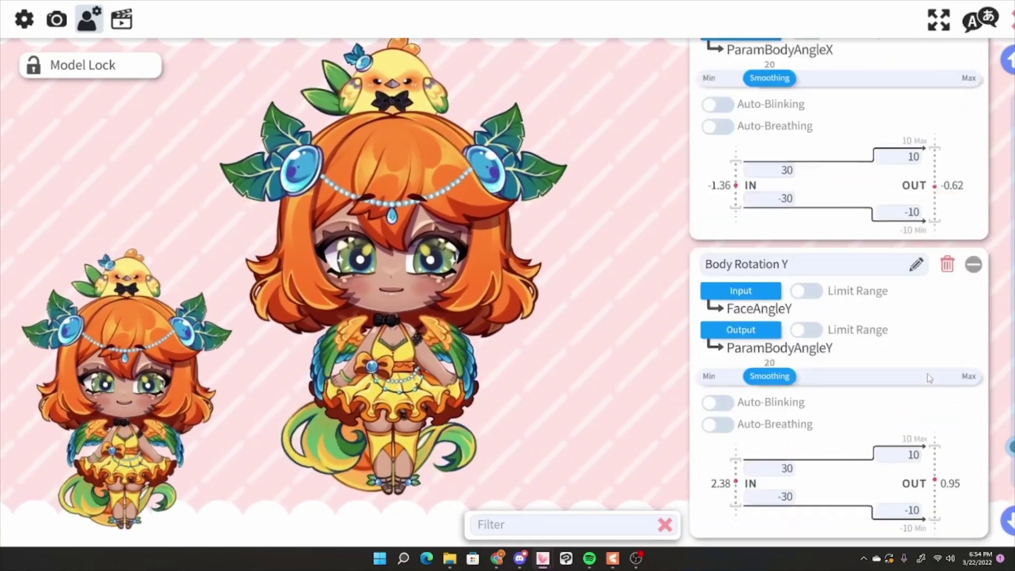
{"action": "double_click", "coordinate": [900, 309]}
{"action": "type", "text": "-10"}
{"action": "double_click", "coordinate": [901, 365]}
{"action": "type", "text": "10"}
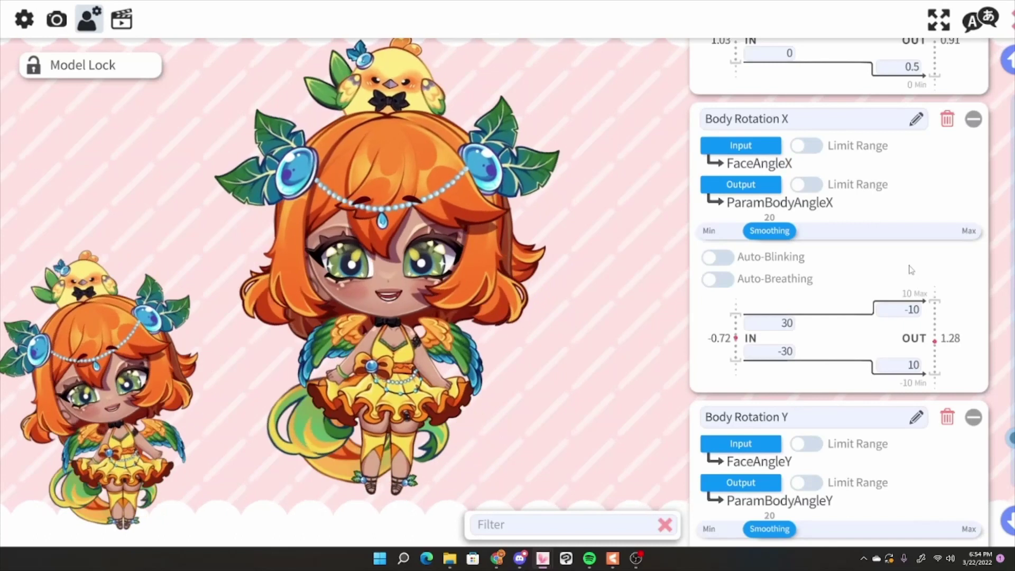
{"action": "scroll", "coordinate": [842, 293], "scroll_direction": "up", "scroll_amount": 10}
- Set Face Up/Down Rotation's output maximum to 45 and minimum to -45
{"action": "scroll", "coordinate": [842, 292], "scroll_direction": "down", "scroll_amount": 5}
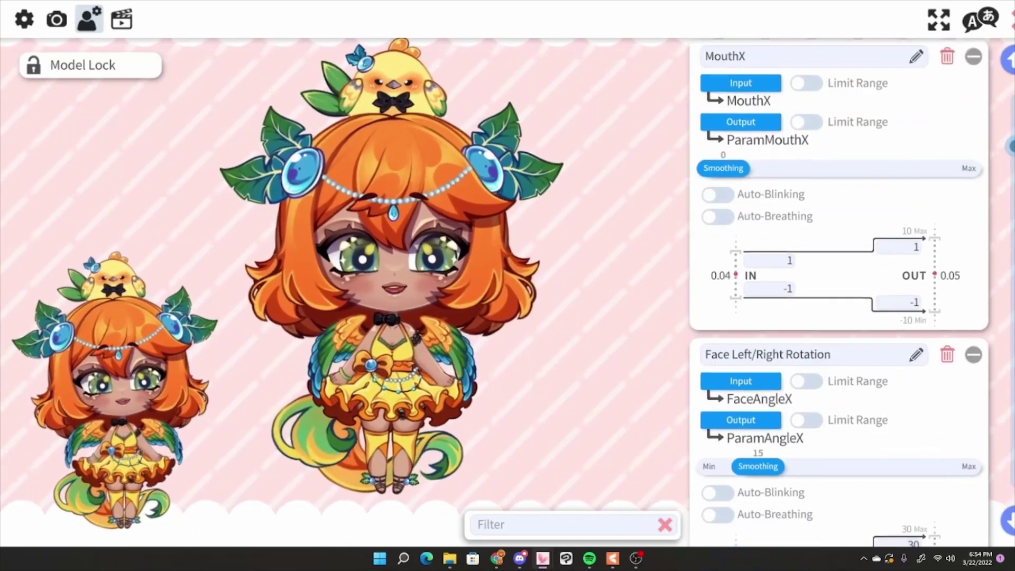
{"action": "scroll", "coordinate": [841, 292], "scroll_direction": "down", "scroll_amount": 3}
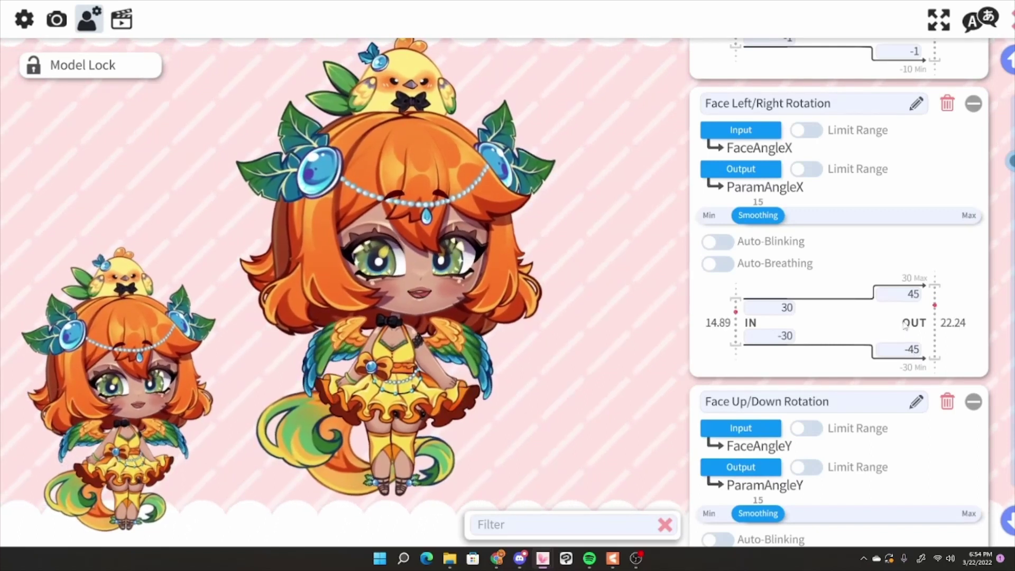
{"action": "scroll", "coordinate": [888, 313], "scroll_direction": "down", "scroll_amount": 5}
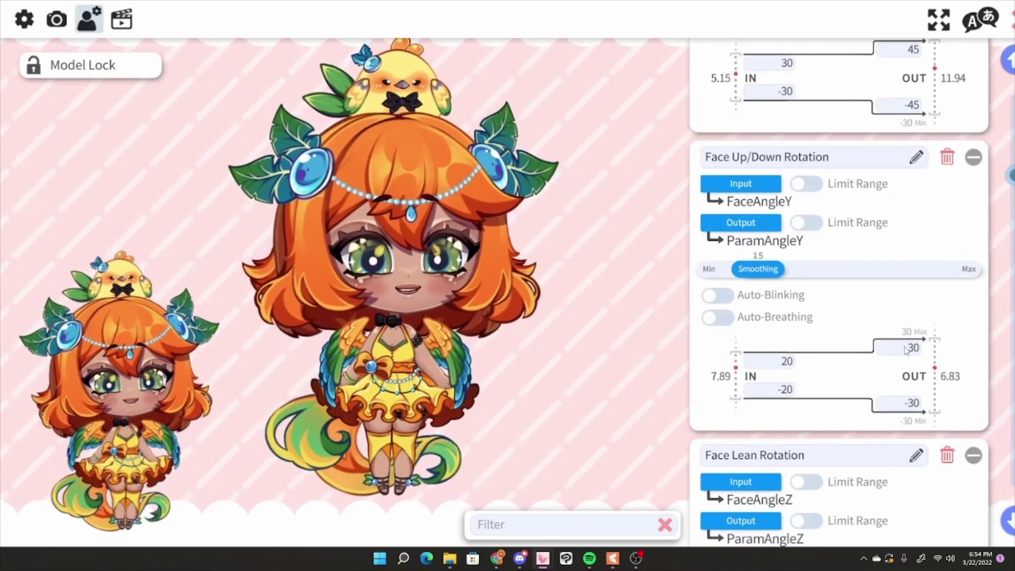
{"action": "double_click", "coordinate": [910, 348]}
{"action": "type", "text": "45"}
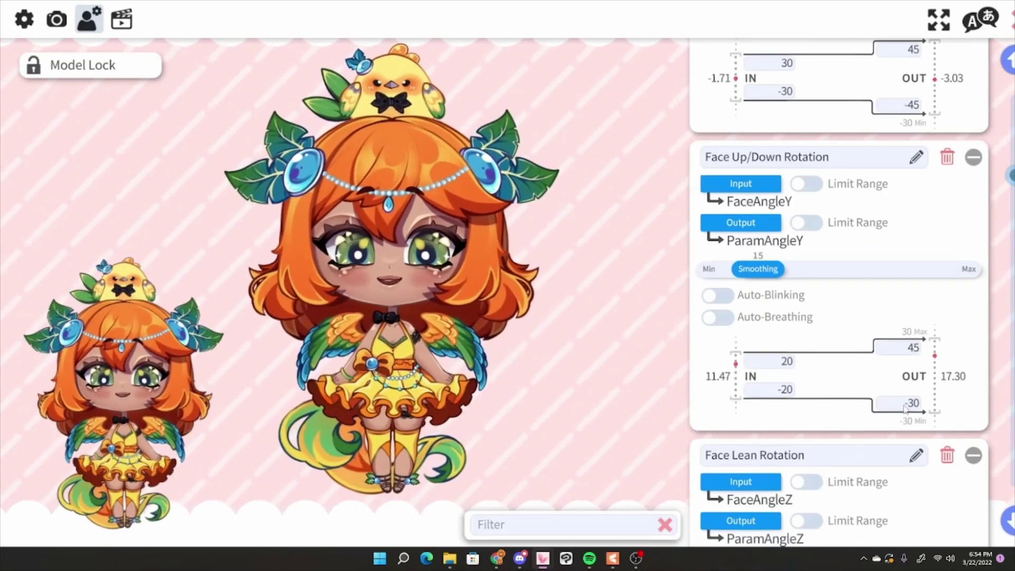
{"action": "double_click", "coordinate": [905, 404]}
{"action": "type", "text": "-45"}
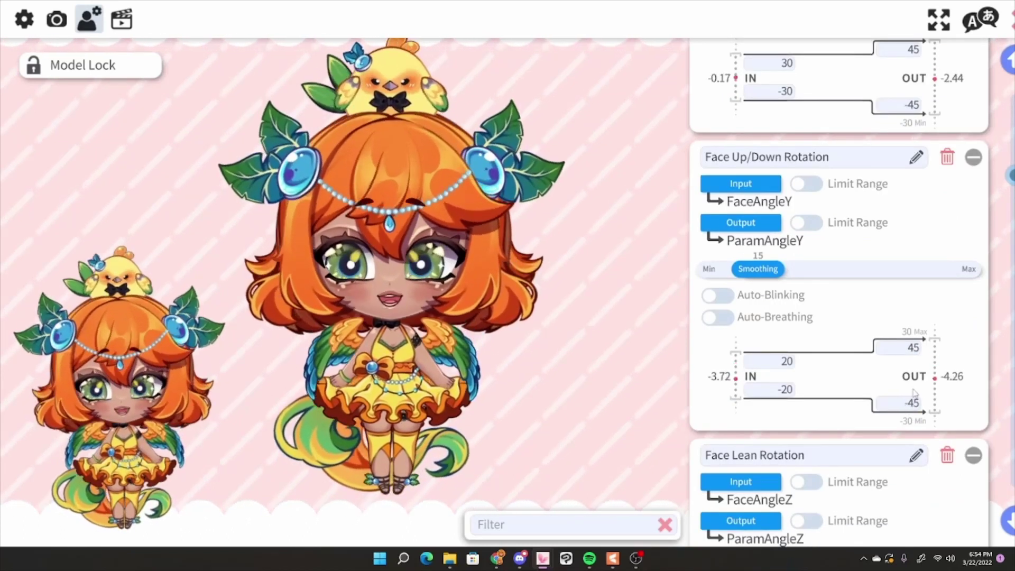
- Move down to Face Lean Rotation and select its output minimum for editing
{"action": "scroll", "coordinate": [888, 331], "scroll_direction": "down", "scroll_amount": 3}
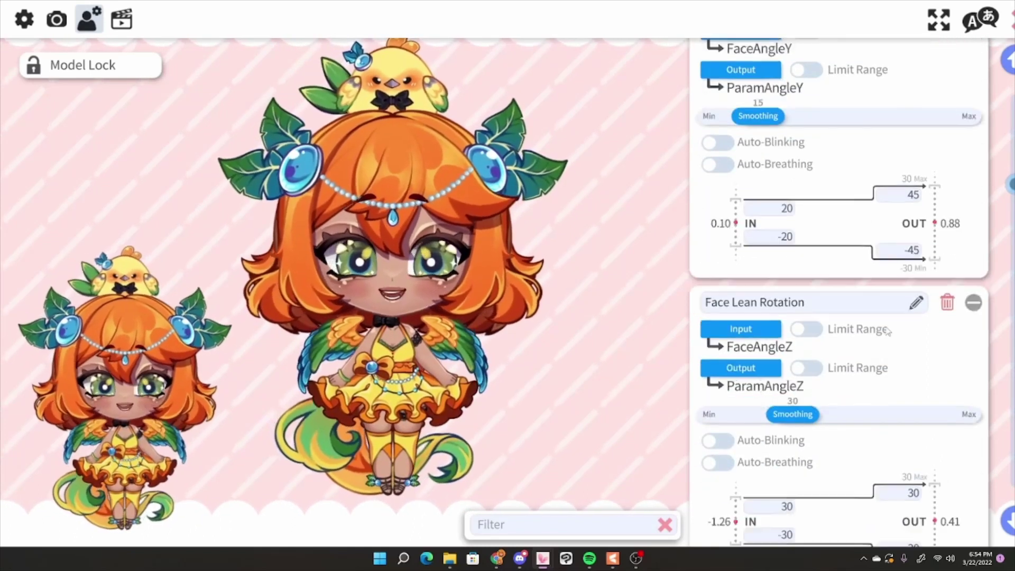
{"action": "scroll", "coordinate": [888, 330], "scroll_direction": "down", "scroll_amount": 2}
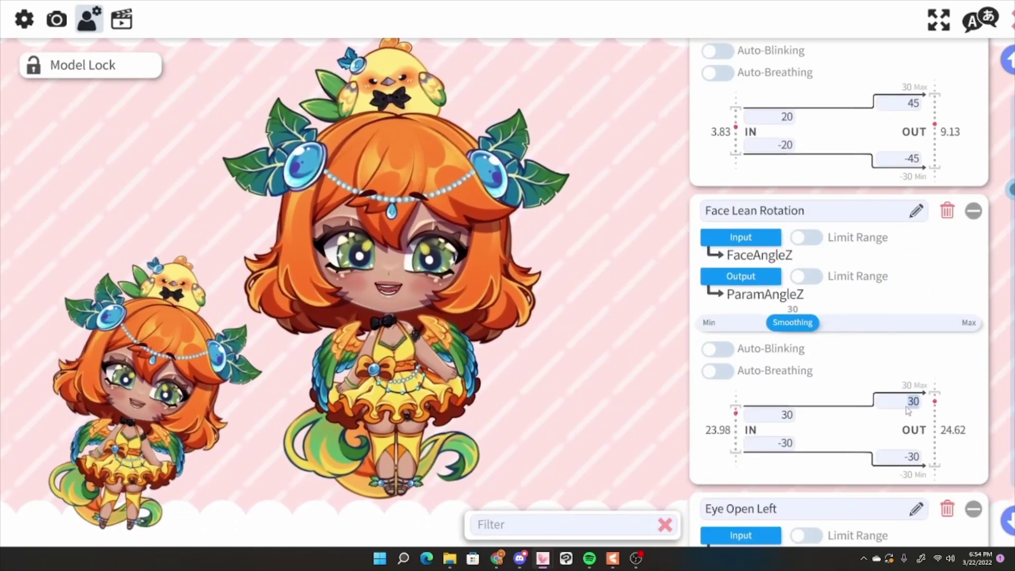
{"action": "double_click", "coordinate": [912, 457]}
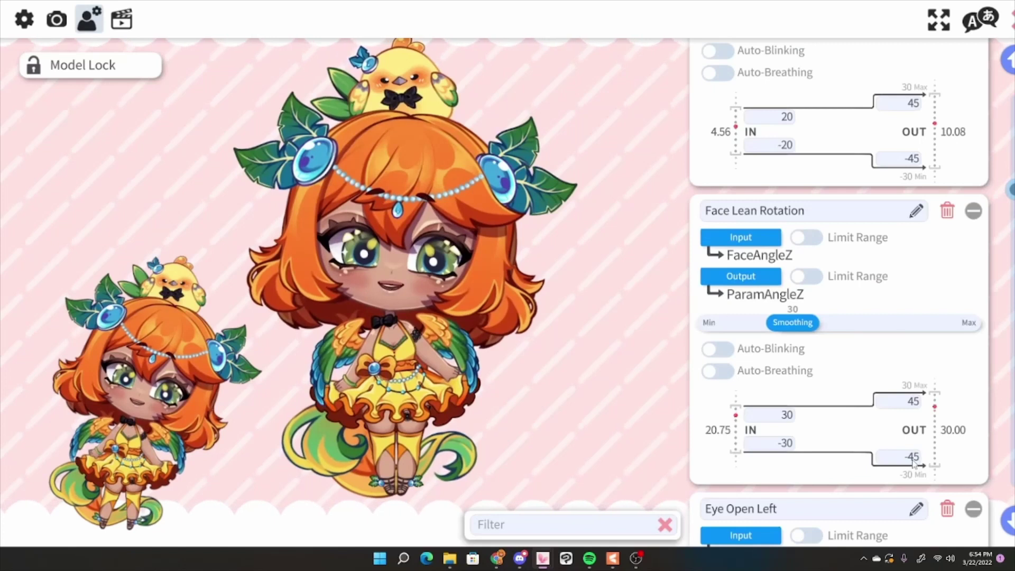